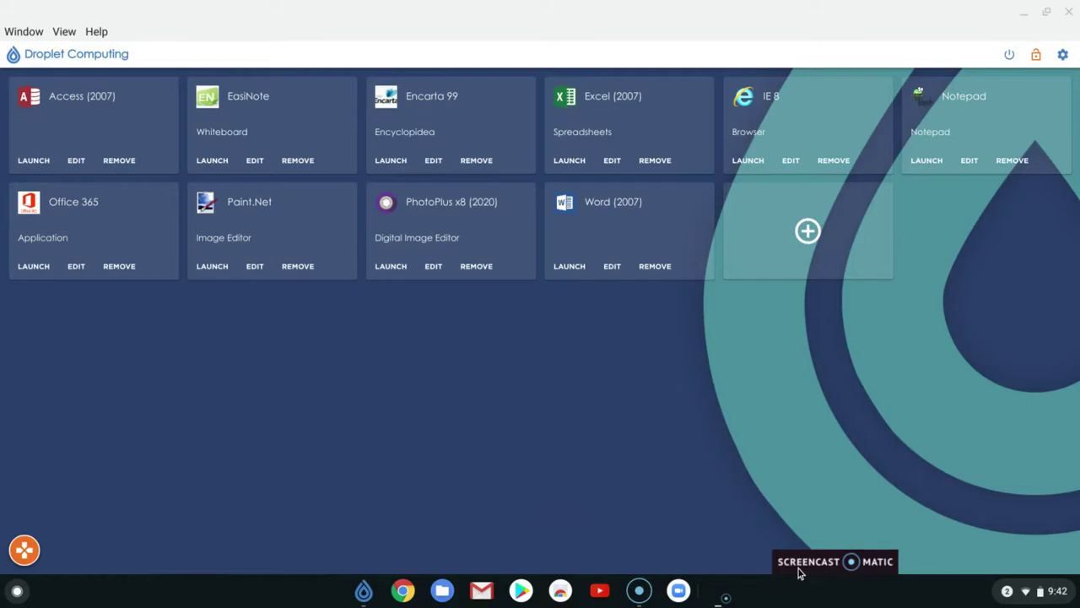
Step: Browse the full ChromeOS app list, then launch EasiNote from Droplet Computing
{"action": "left_click", "coordinate": [14, 595]}
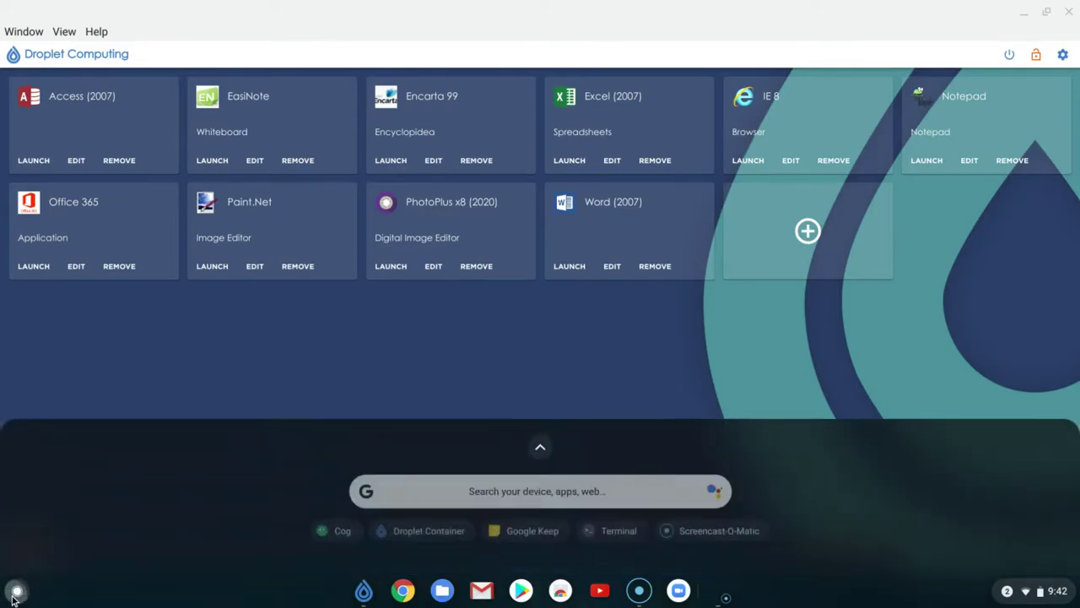
{"action": "left_click", "coordinate": [541, 441]}
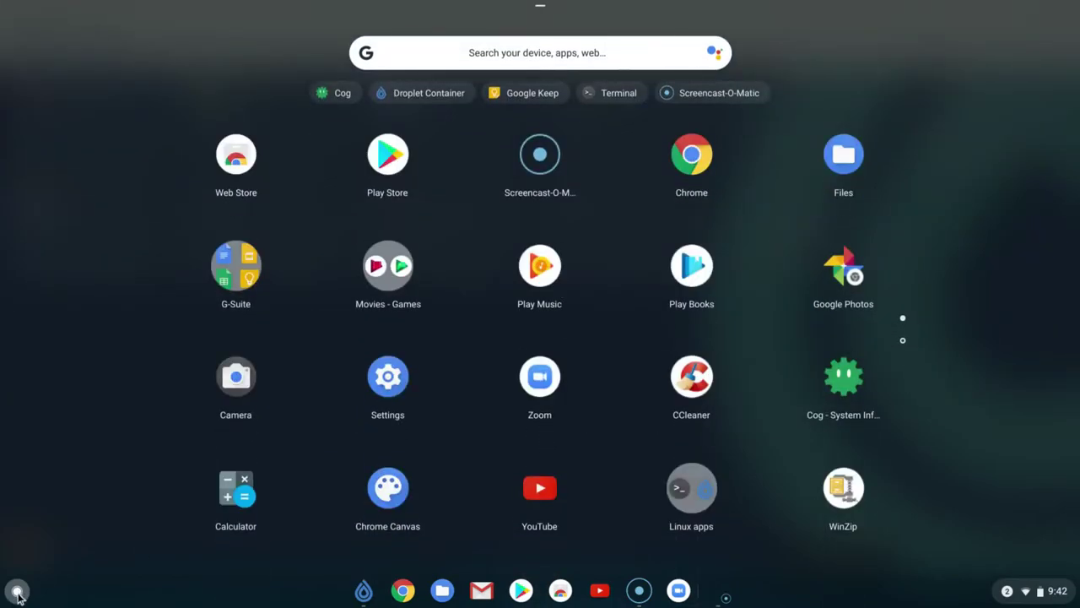
{"action": "left_click", "coordinate": [18, 593]}
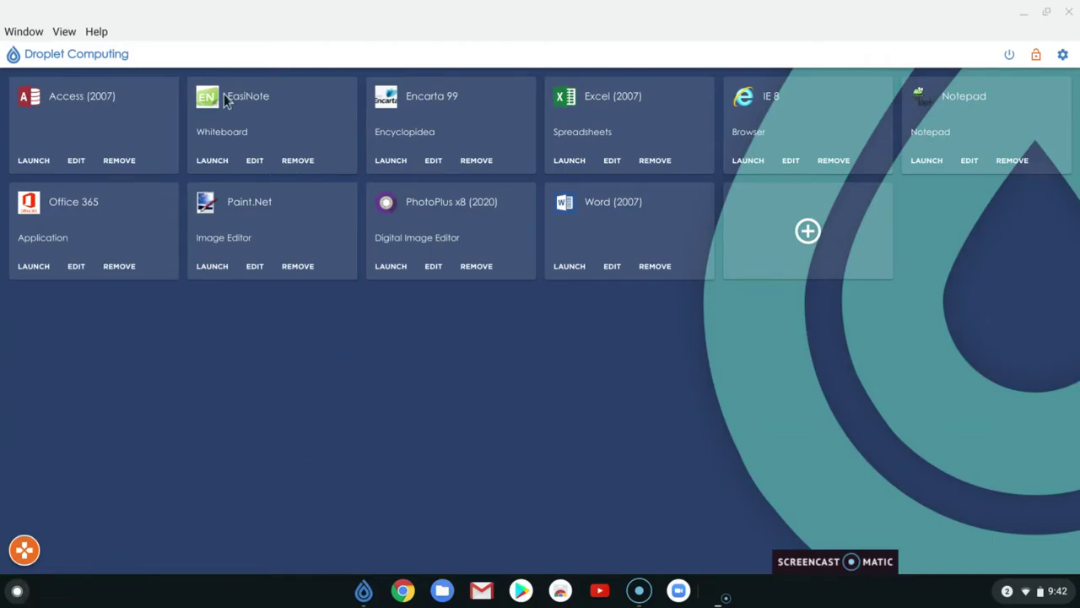
{"action": "left_click", "coordinate": [212, 162]}
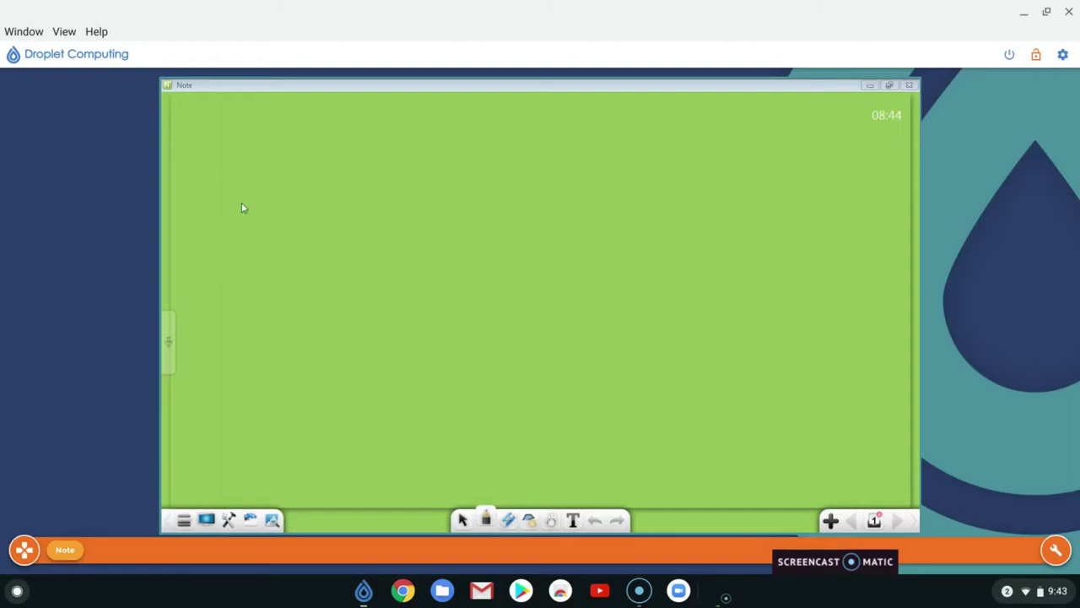
Step: Set the whiteboard background to a solid light blue colour
{"action": "left_click", "coordinate": [230, 520]}
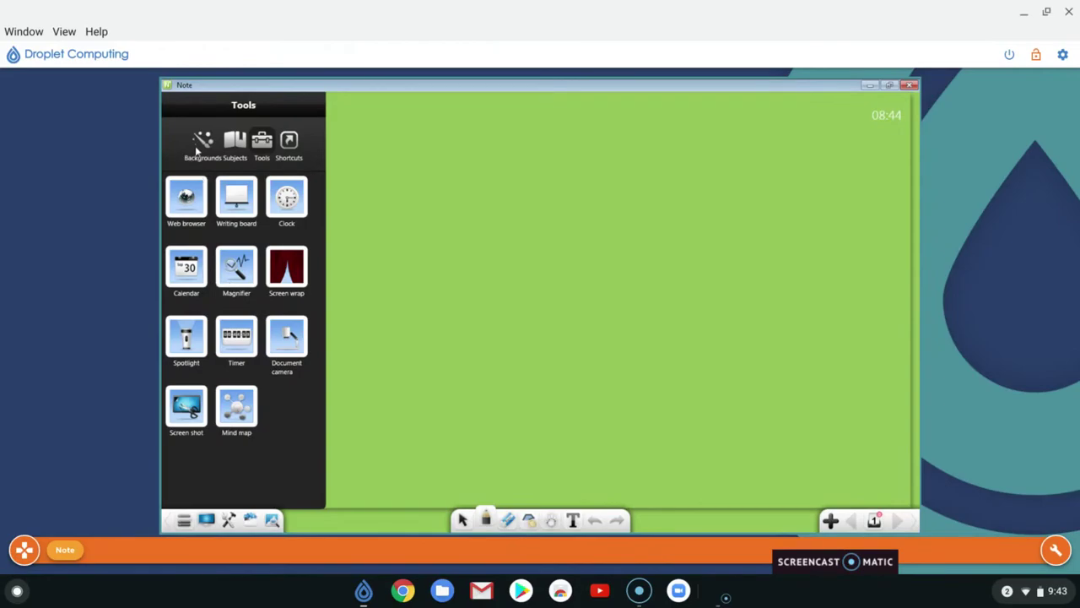
{"action": "left_click", "coordinate": [200, 146]}
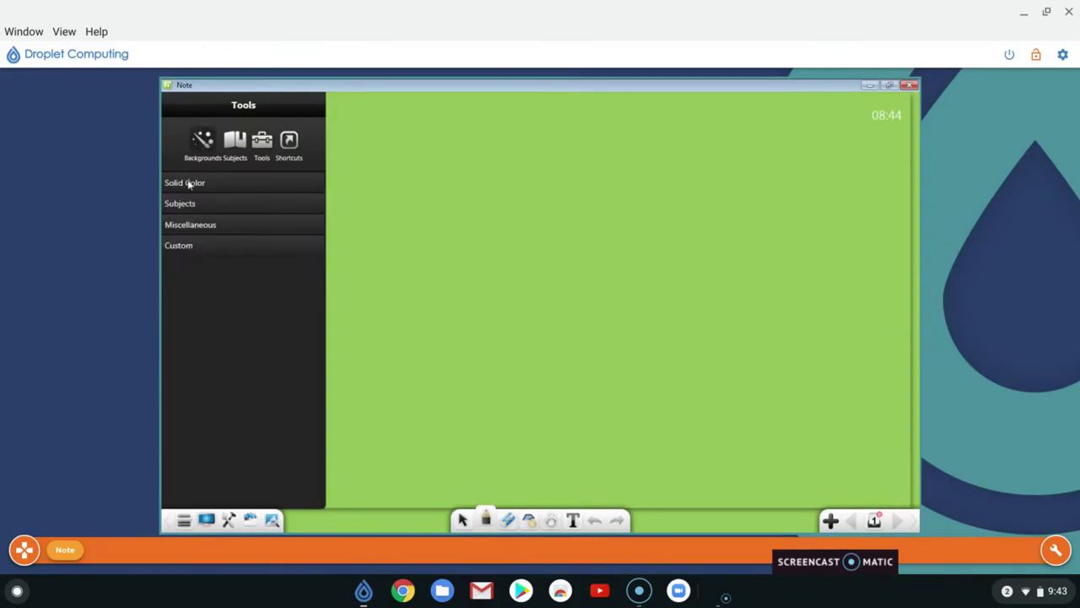
{"action": "left_click", "coordinate": [190, 182]}
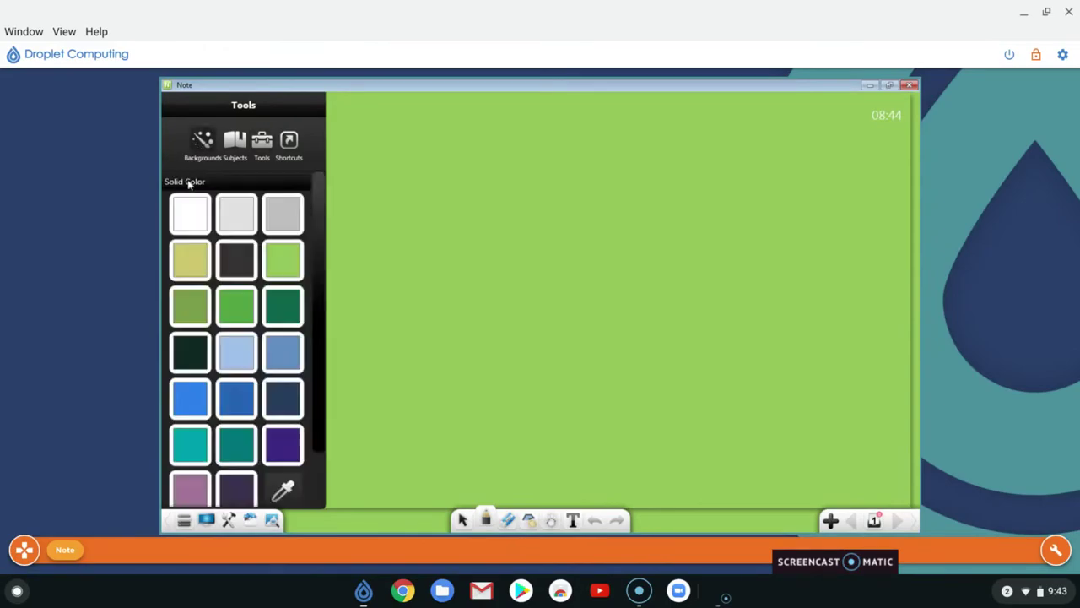
{"action": "left_click", "coordinate": [237, 350]}
{"action": "left_click", "coordinate": [440, 297]}
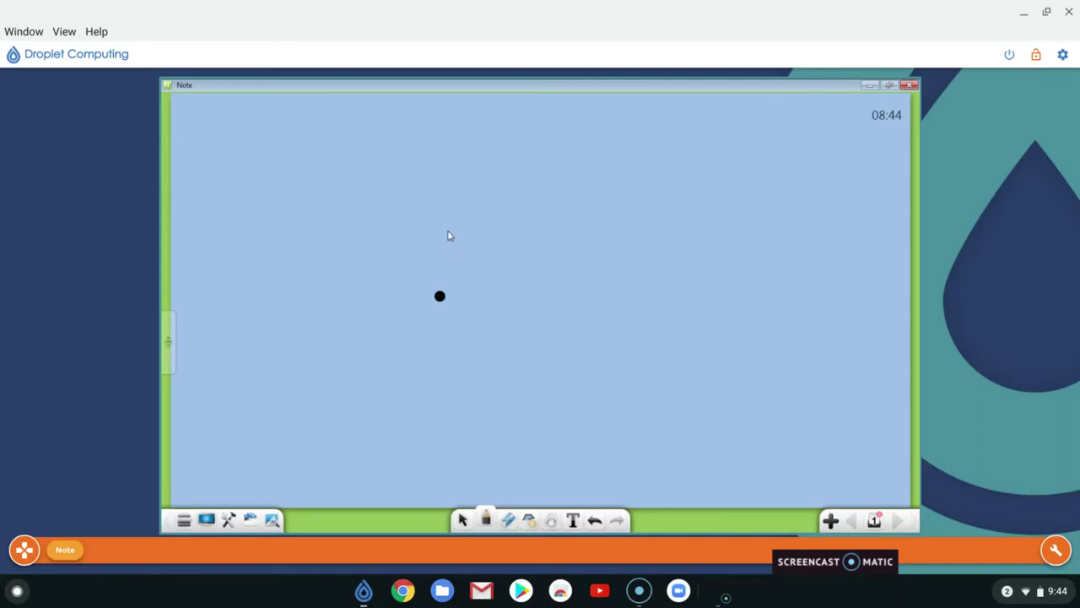
Step: Draw a black cross with the pen, then erase both strokes with the Eraser
{"action": "left_click_drag", "start_coordinate": [448, 231], "coordinate": [447, 355]}
{"action": "left_click_drag", "start_coordinate": [372, 288], "coordinate": [543, 286]}
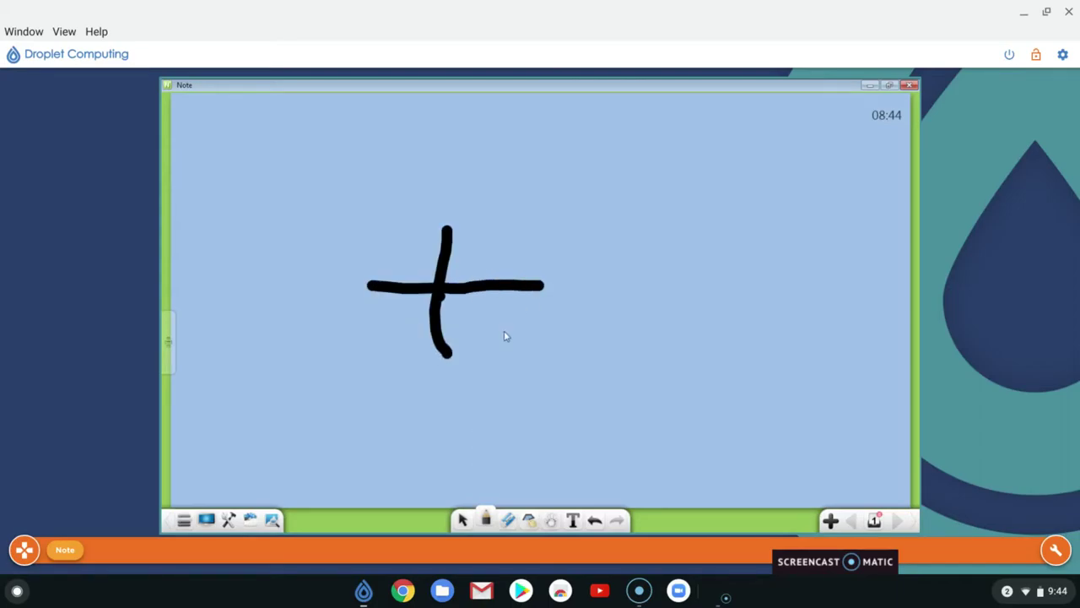
{"action": "left_click", "coordinate": [510, 520]}
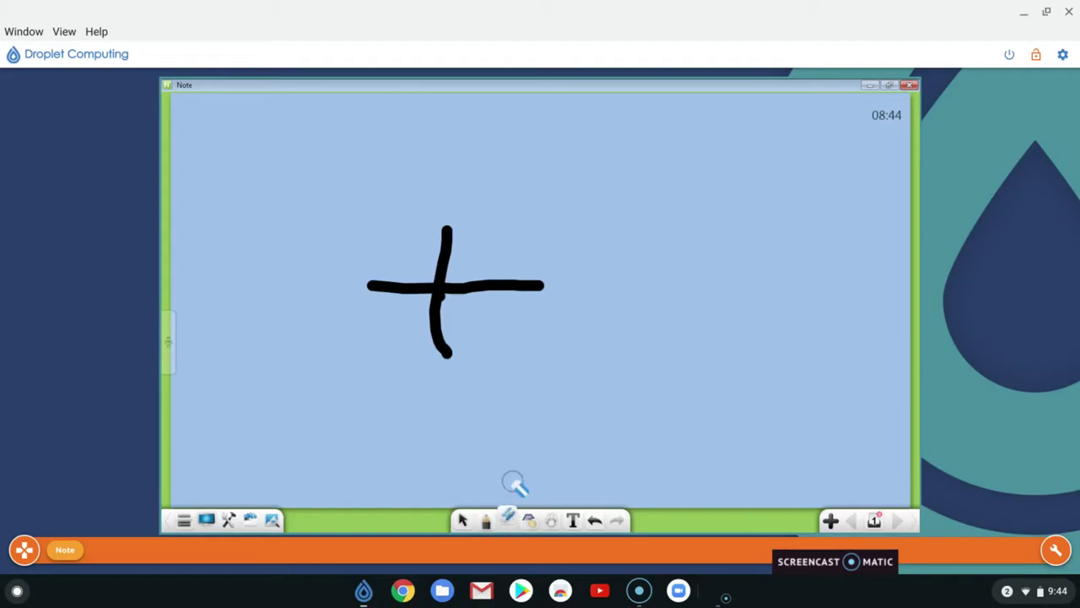
{"action": "left_click_drag", "start_coordinate": [451, 243], "coordinate": [446, 342]}
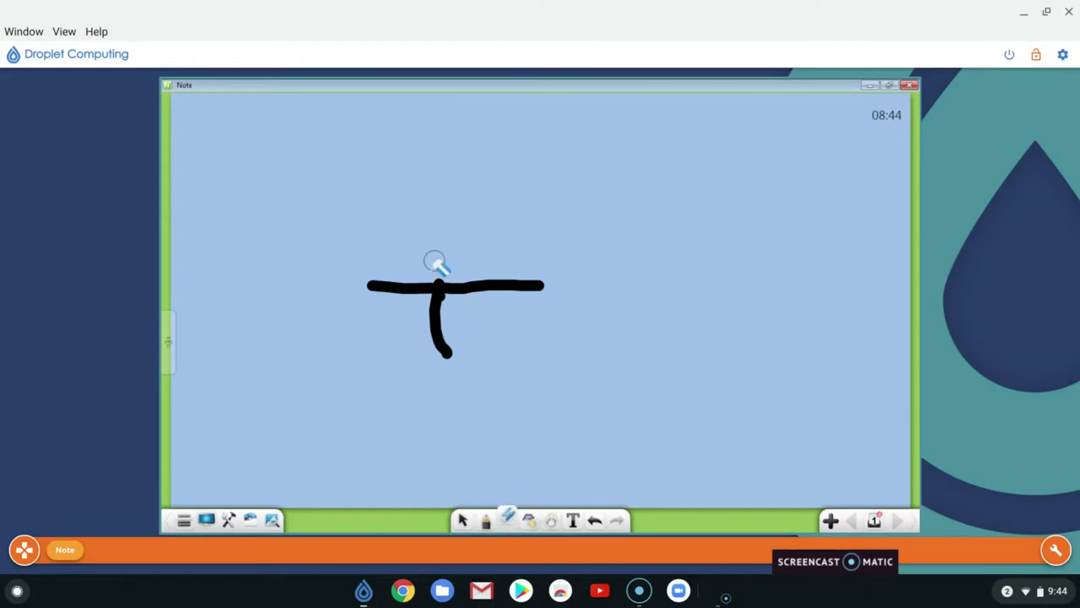
{"action": "mouse_move", "coordinate": [430, 297]}
{"action": "left_mouse_down"}
{"action": "mouse_move", "coordinate": [393, 282]}
{"action": "mouse_move", "coordinate": [355, 289]}
{"action": "mouse_move", "coordinate": [556, 289]}
{"action": "left_mouse_up"}
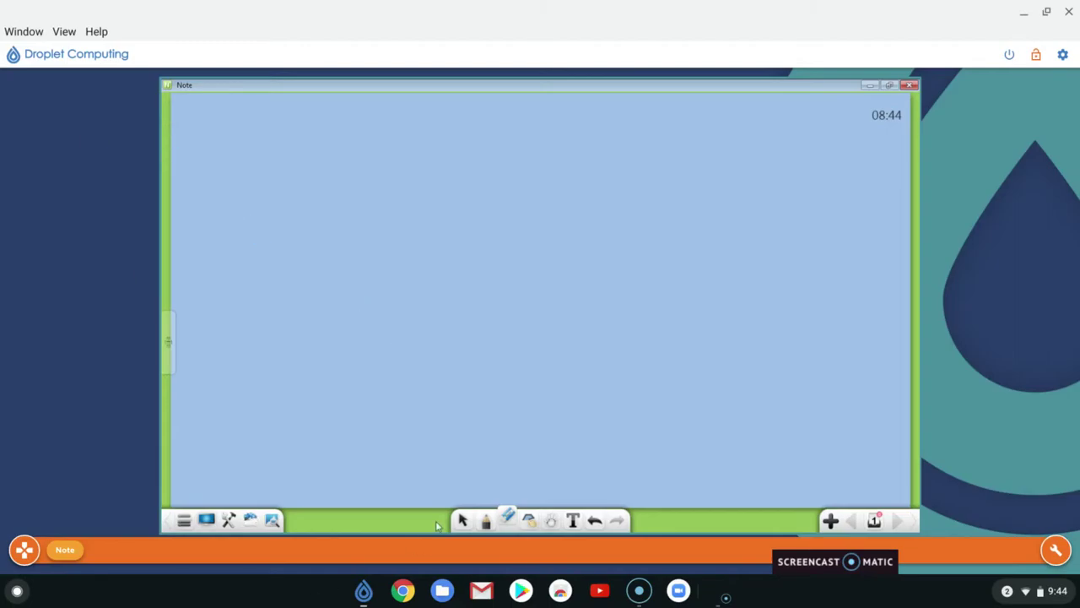
Step: Draw a circle, triangle and square with the Figure tool, tilting the square about 20 degrees
{"action": "left_click", "coordinate": [530, 522]}
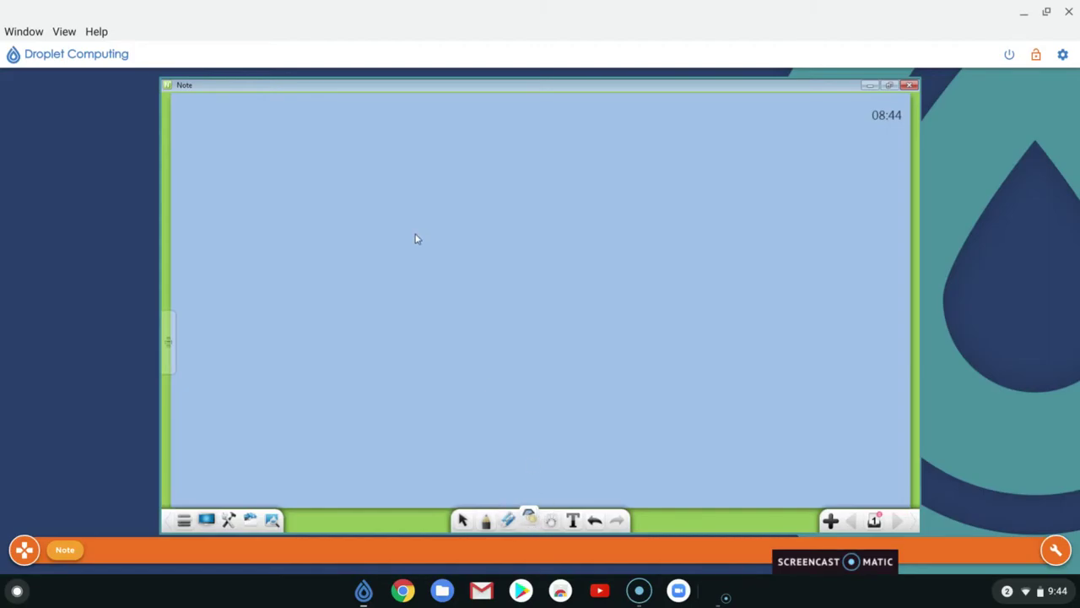
{"action": "mouse_move", "coordinate": [328, 226]}
{"action": "left_mouse_down"}
{"action": "mouse_move", "coordinate": [421, 267]}
{"action": "mouse_move", "coordinate": [328, 229]}
{"action": "left_mouse_up"}
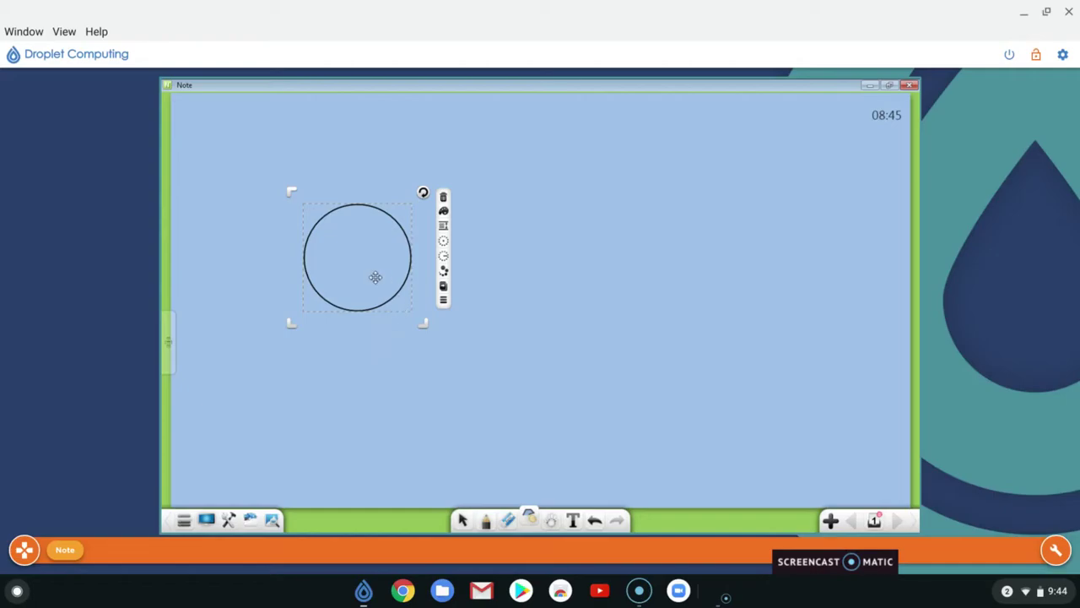
{"action": "mouse_move", "coordinate": [553, 184]}
{"action": "left_mouse_down"}
{"action": "mouse_move", "coordinate": [616, 270]}
{"action": "mouse_move", "coordinate": [559, 185]}
{"action": "left_mouse_up"}
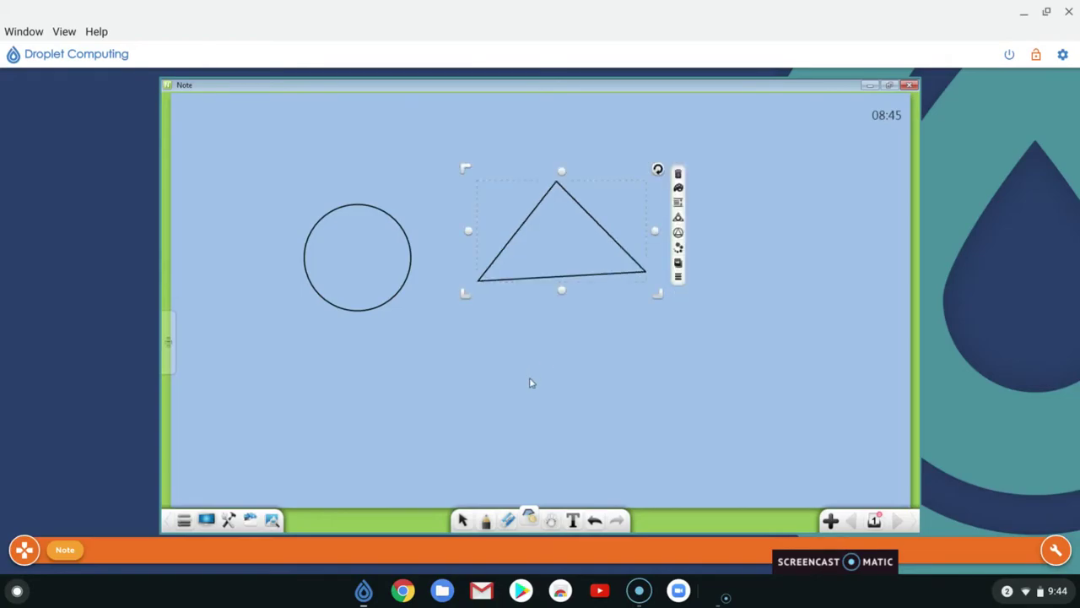
{"action": "mouse_move", "coordinate": [511, 352]}
{"action": "left_mouse_down"}
{"action": "mouse_move", "coordinate": [541, 448]}
{"action": "mouse_move", "coordinate": [633, 458]}
{"action": "mouse_move", "coordinate": [632, 335]}
{"action": "mouse_move", "coordinate": [513, 355]}
{"action": "left_mouse_up"}
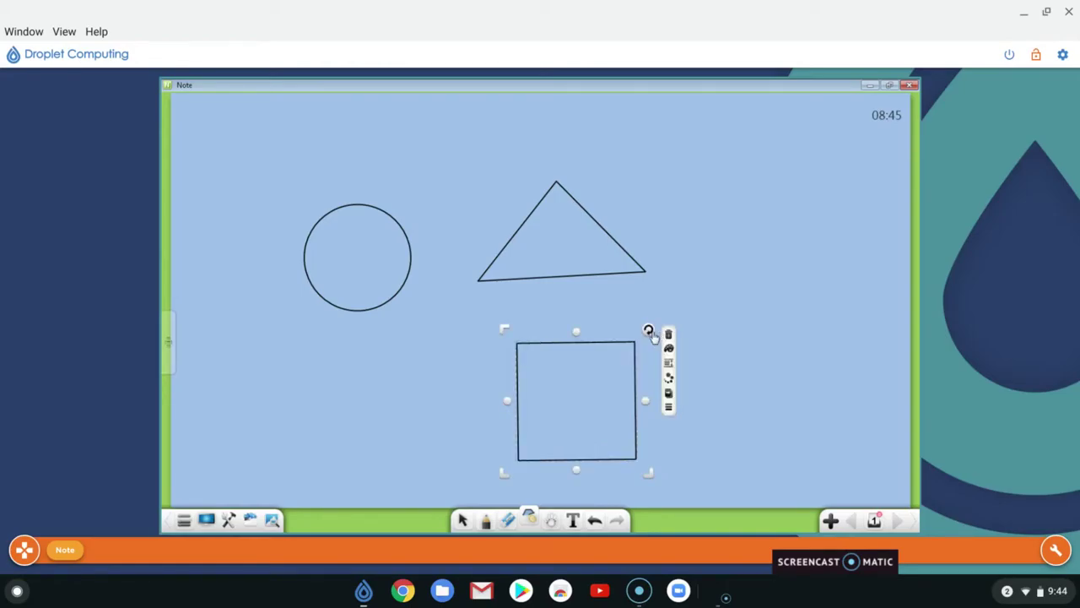
{"action": "mouse_move", "coordinate": [647, 330]}
{"action": "left_mouse_down"}
{"action": "mouse_move", "coordinate": [614, 327]}
{"action": "mouse_move", "coordinate": [623, 400]}
{"action": "mouse_move", "coordinate": [550, 396]}
{"action": "mouse_move", "coordinate": [542, 379]}
{"action": "left_mouse_up"}
Step: Add a new blank page and place a sink from Subjects > Chemistry on it
{"action": "left_click", "coordinate": [829, 520]}
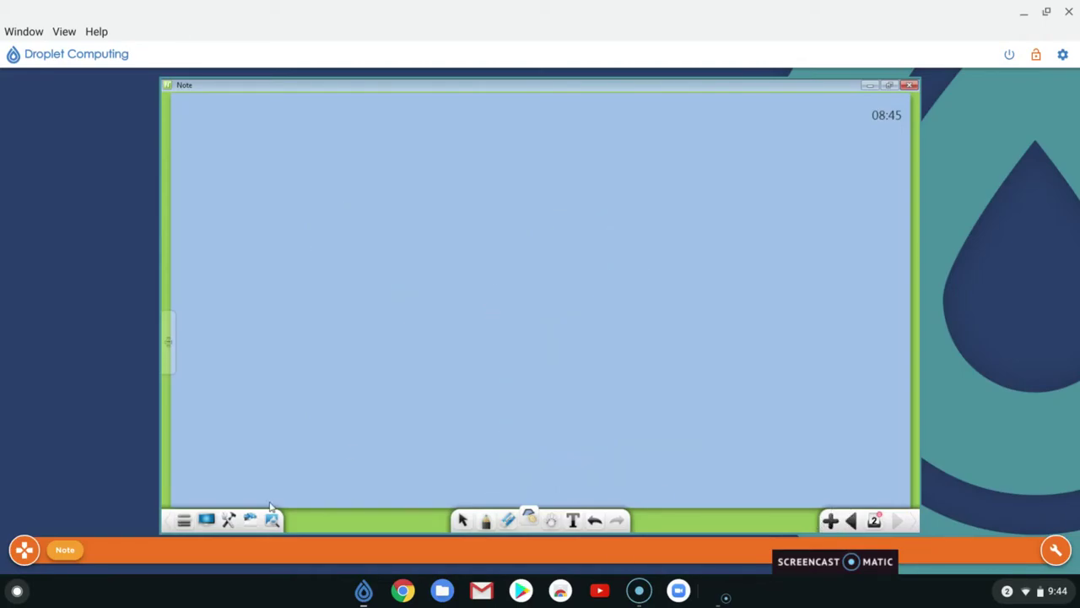
{"action": "left_click", "coordinate": [229, 521]}
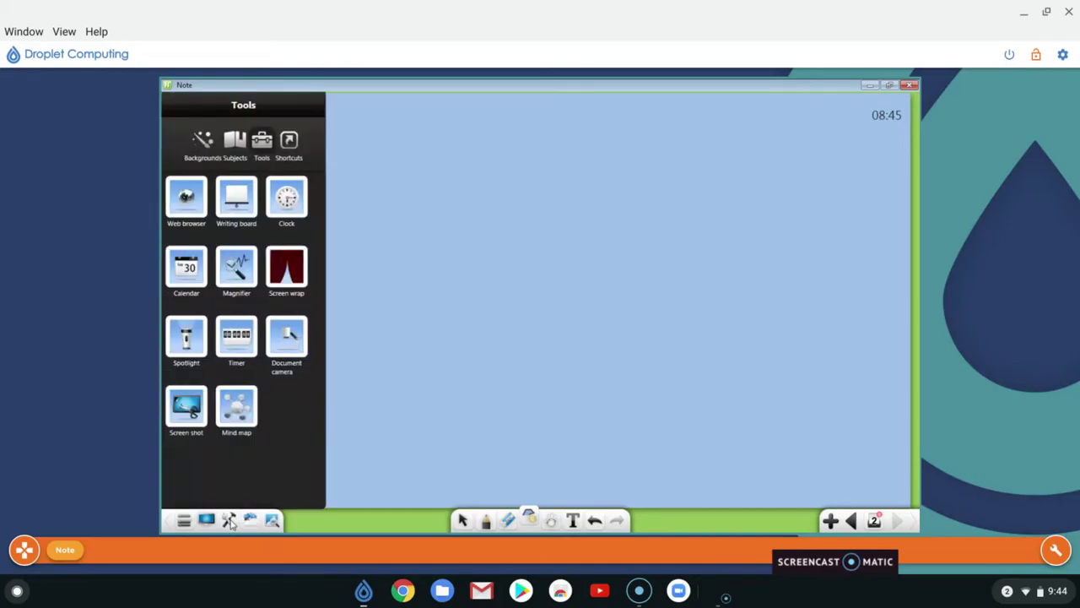
{"action": "left_click", "coordinate": [240, 144]}
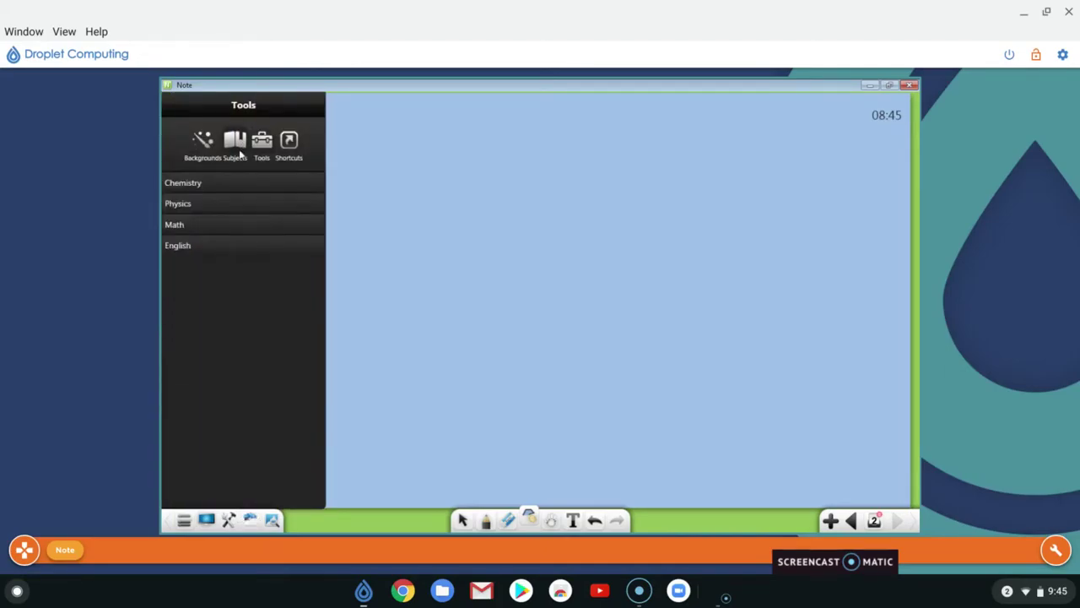
{"action": "left_click", "coordinate": [196, 184]}
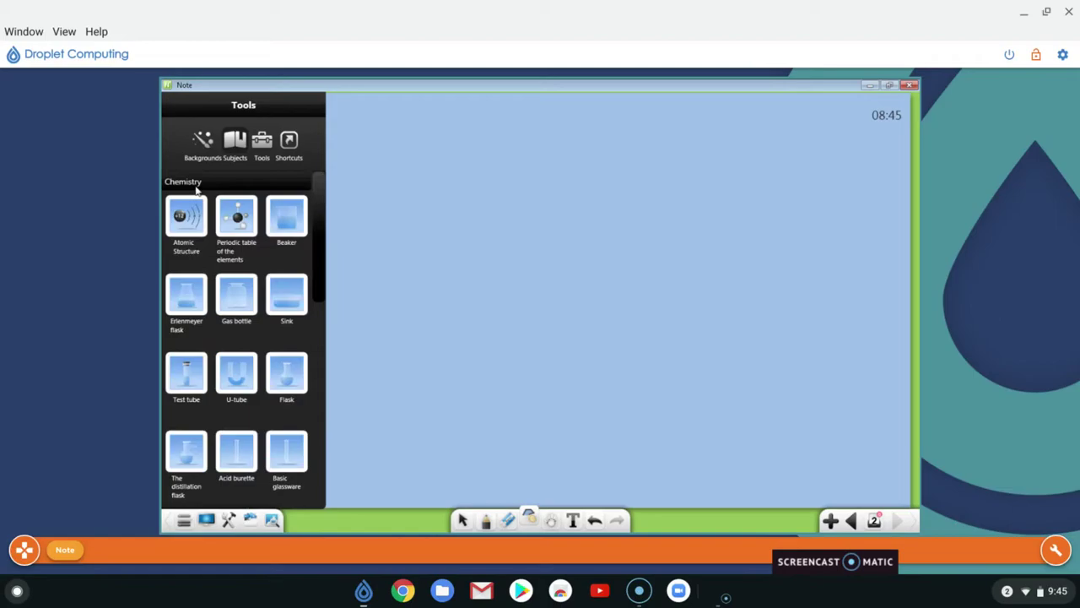
{"action": "left_click", "coordinate": [290, 311]}
{"action": "left_click", "coordinate": [502, 311]}
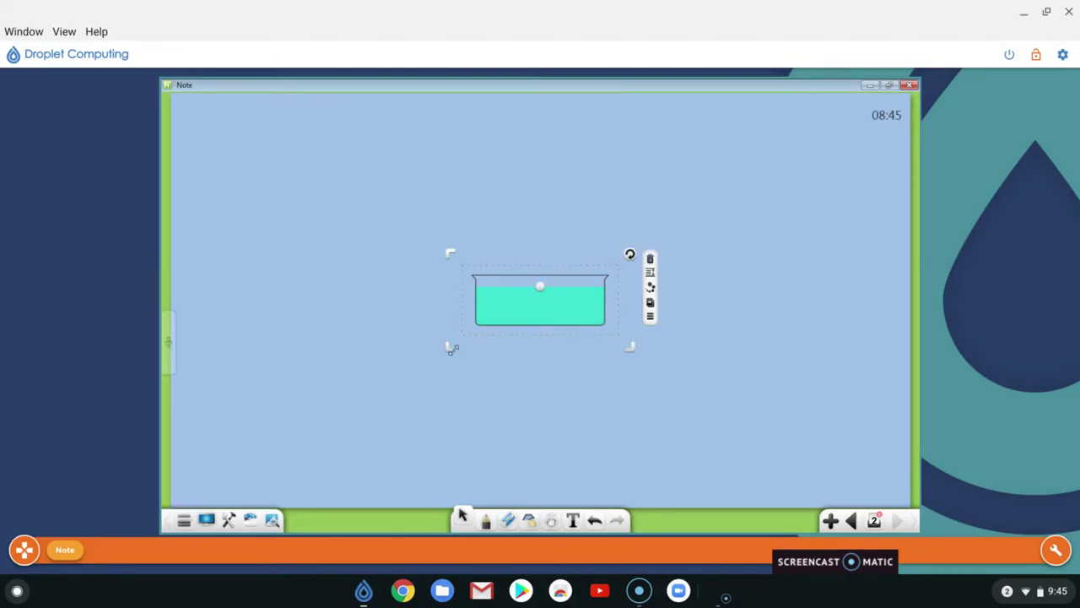
Step: Enlarge the sink toward the lower left and move it to the lower middle of the page
{"action": "left_click", "coordinate": [450, 348]}
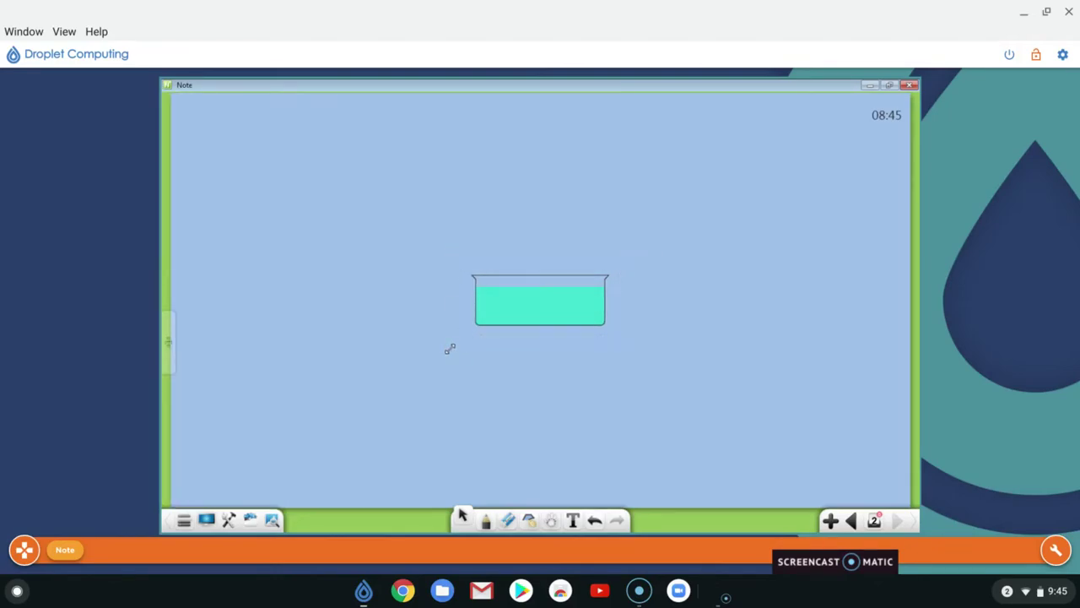
{"action": "left_click_drag", "start_coordinate": [450, 349], "coordinate": [446, 348]}
{"action": "mouse_move", "coordinate": [447, 348]}
{"action": "left_mouse_down"}
{"action": "mouse_move", "coordinate": [289, 458]}
{"action": "mouse_move", "coordinate": [518, 282]}
{"action": "mouse_move", "coordinate": [441, 377]}
{"action": "mouse_move", "coordinate": [265, 482]}
{"action": "mouse_move", "coordinate": [550, 313]}
{"action": "mouse_move", "coordinate": [352, 448]}
{"action": "left_mouse_up"}
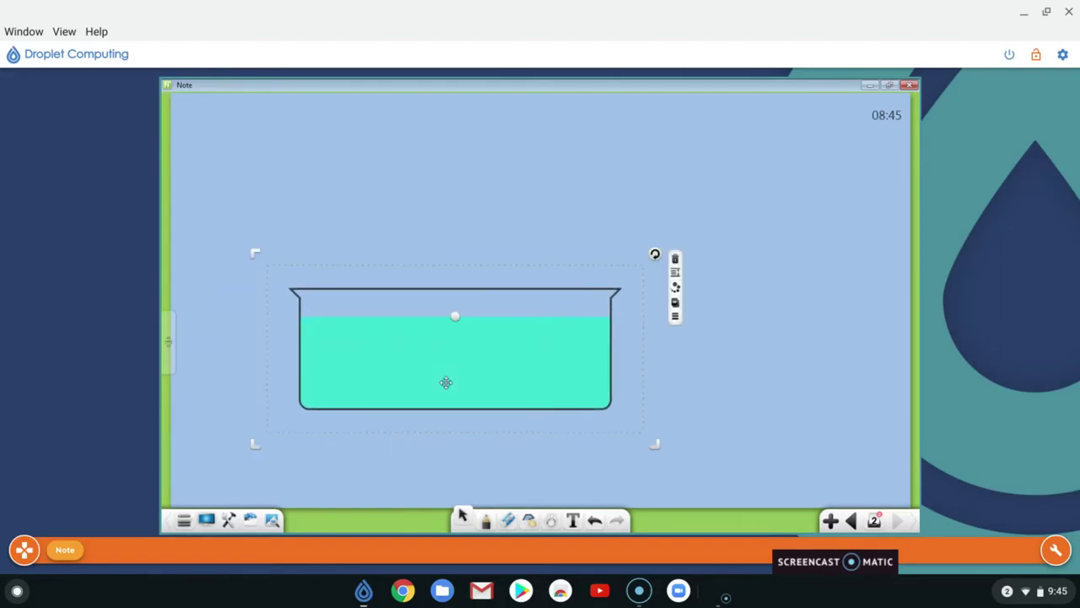
{"action": "mouse_move", "coordinate": [472, 379]}
{"action": "left_mouse_down"}
{"action": "mouse_move", "coordinate": [537, 395]}
{"action": "mouse_move", "coordinate": [553, 424]}
{"action": "left_mouse_up"}
Step: Add a chemistry beaker above the sink, enlarge it and tilt it to pour into the sink
{"action": "left_click", "coordinate": [250, 519]}
{"action": "left_click", "coordinate": [292, 217]}
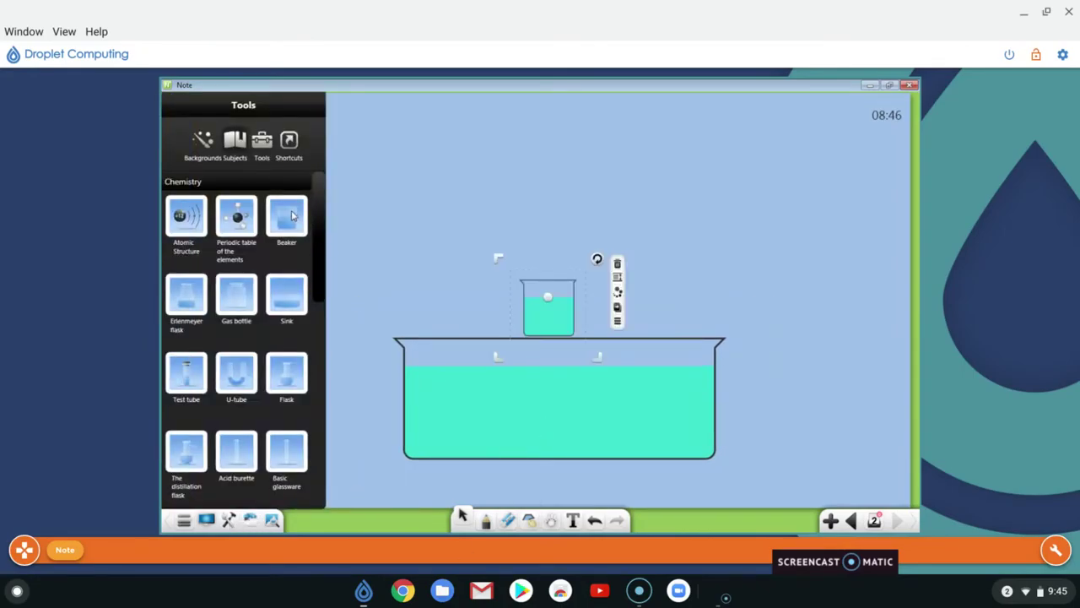
{"action": "left_click_drag", "start_coordinate": [568, 312], "coordinate": [600, 182]}
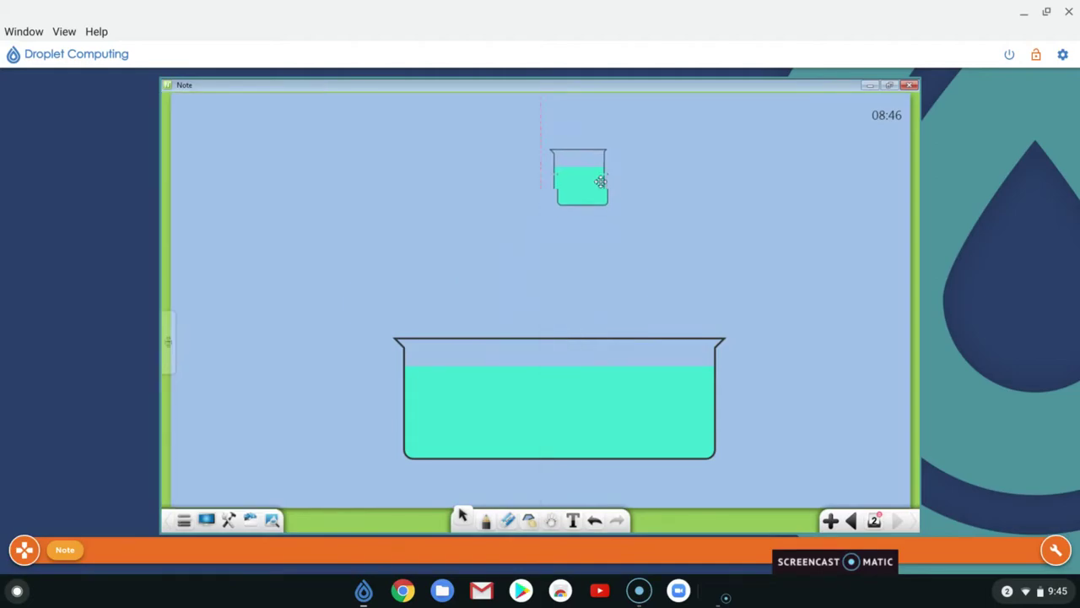
{"action": "left_click_drag", "start_coordinate": [528, 233], "coordinate": [477, 281]}
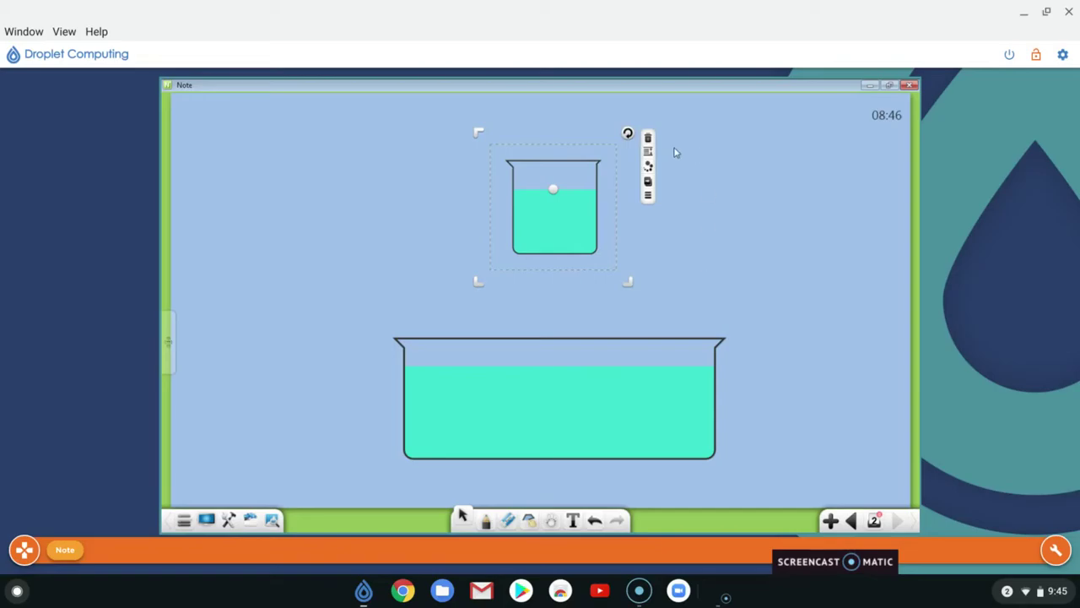
{"action": "left_click_drag", "start_coordinate": [628, 135], "coordinate": [549, 131]}
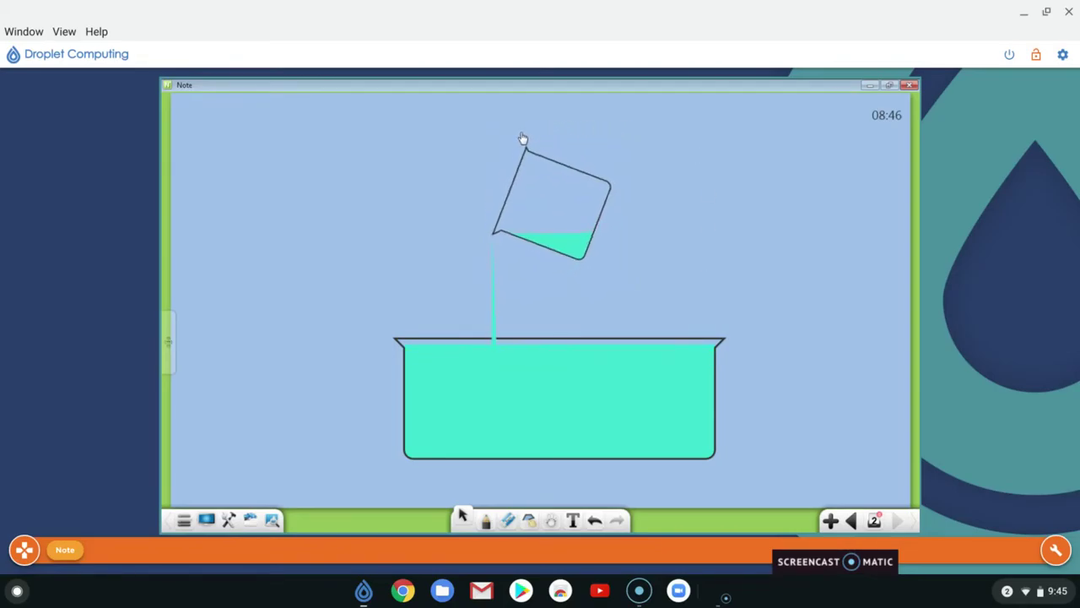
{"action": "left_click_drag", "start_coordinate": [549, 131], "coordinate": [520, 133]}
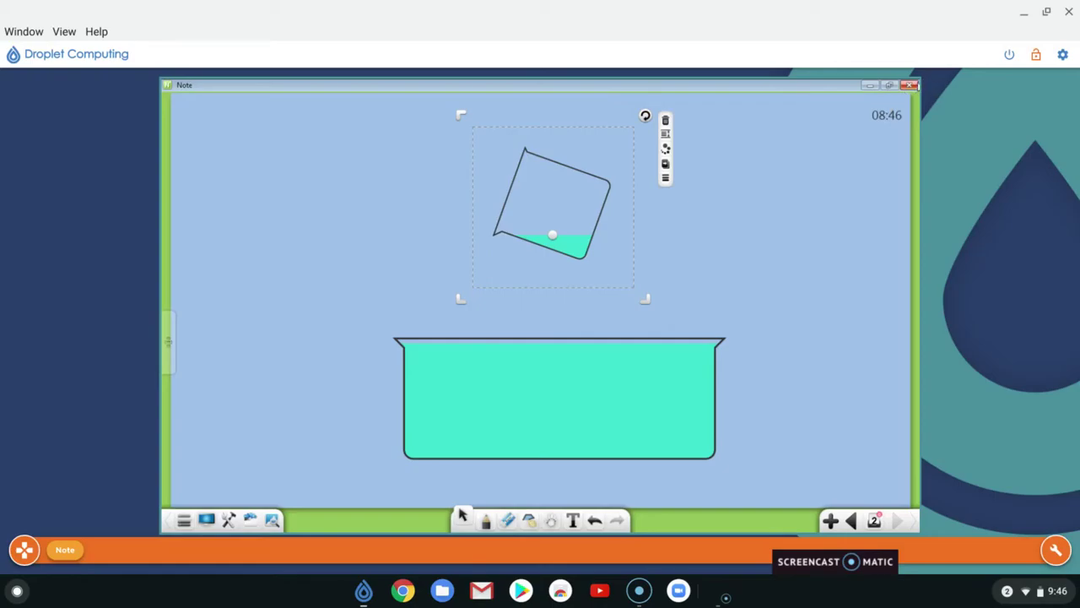
Step: Close the lesson, agree to save changes, and enter 'Lesson 4' as the file name
{"action": "left_click", "coordinate": [912, 87]}
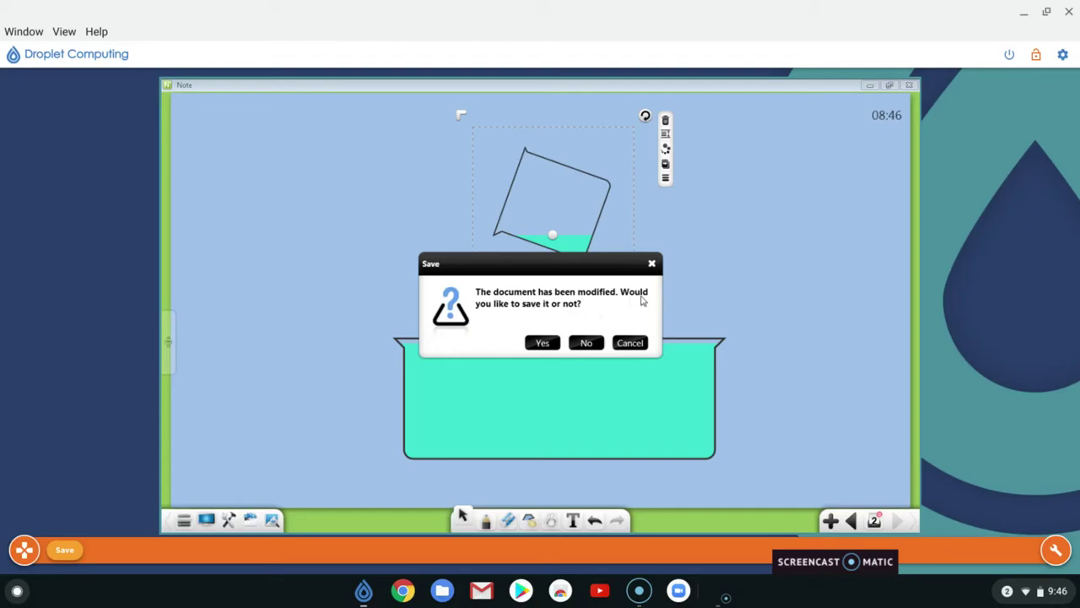
{"action": "left_click", "coordinate": [542, 343]}
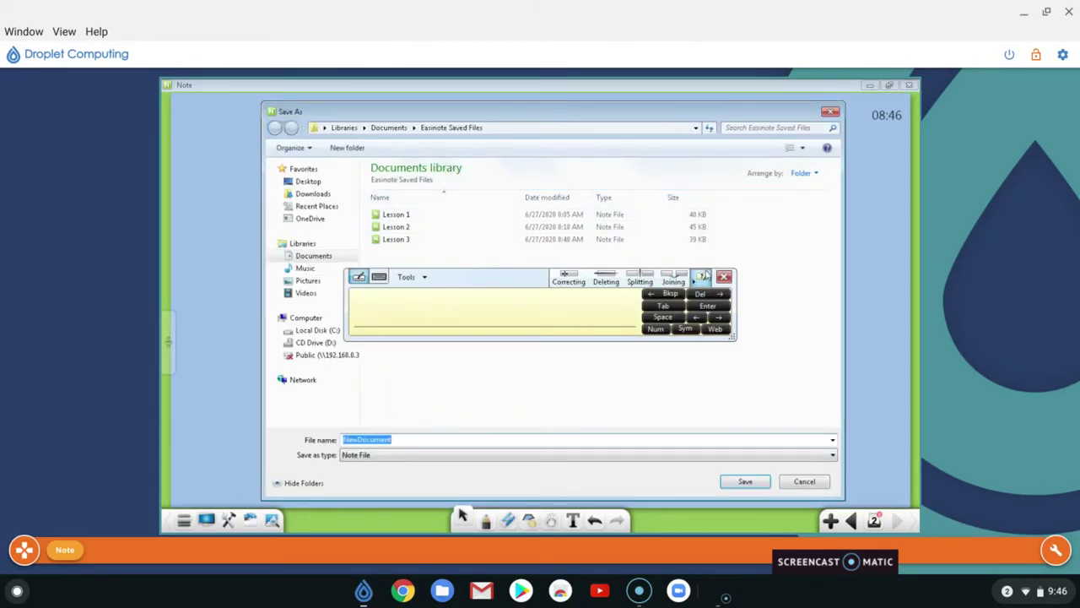
{"action": "left_click", "coordinate": [723, 277]}
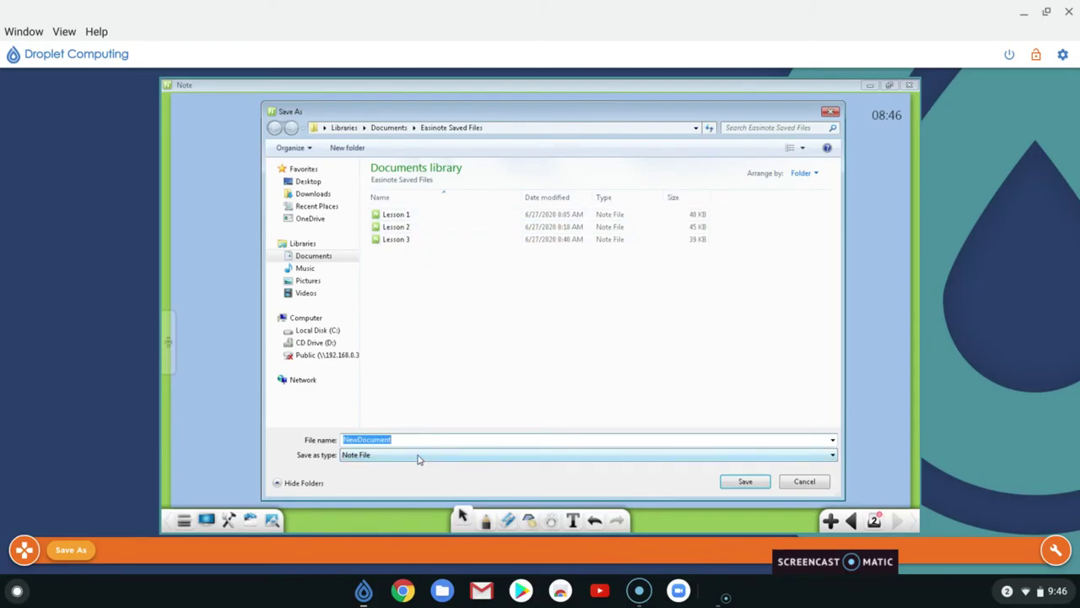
{"action": "type", "text": "Lesson"}
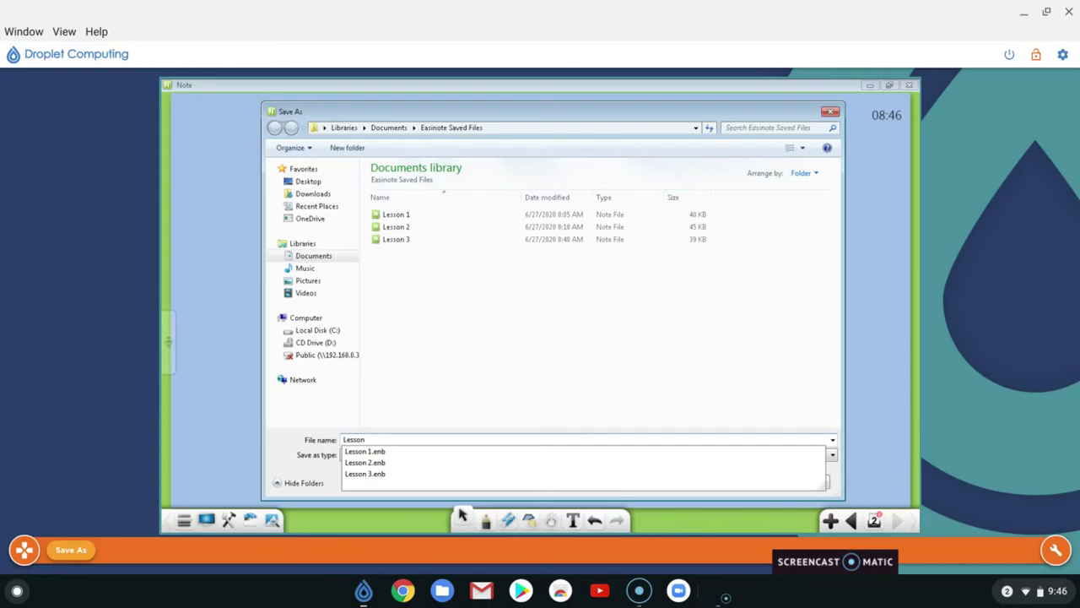
{"action": "type", "text": " 4"}
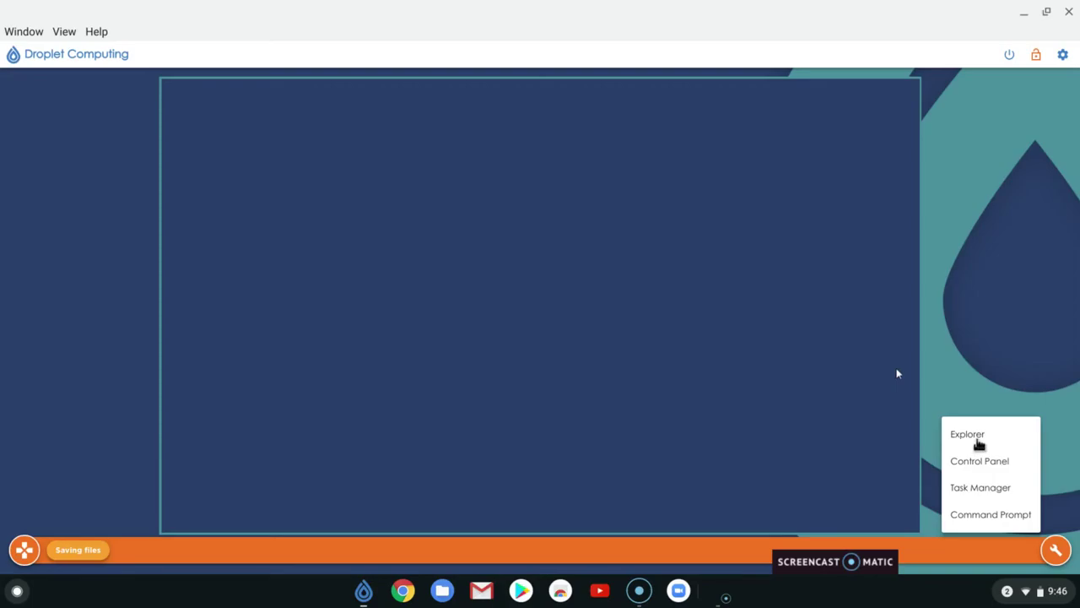
Step: Browse in Explorer to Documents > Easinote Saved Files and select Lesson 4
{"action": "left_click", "coordinate": [977, 444]}
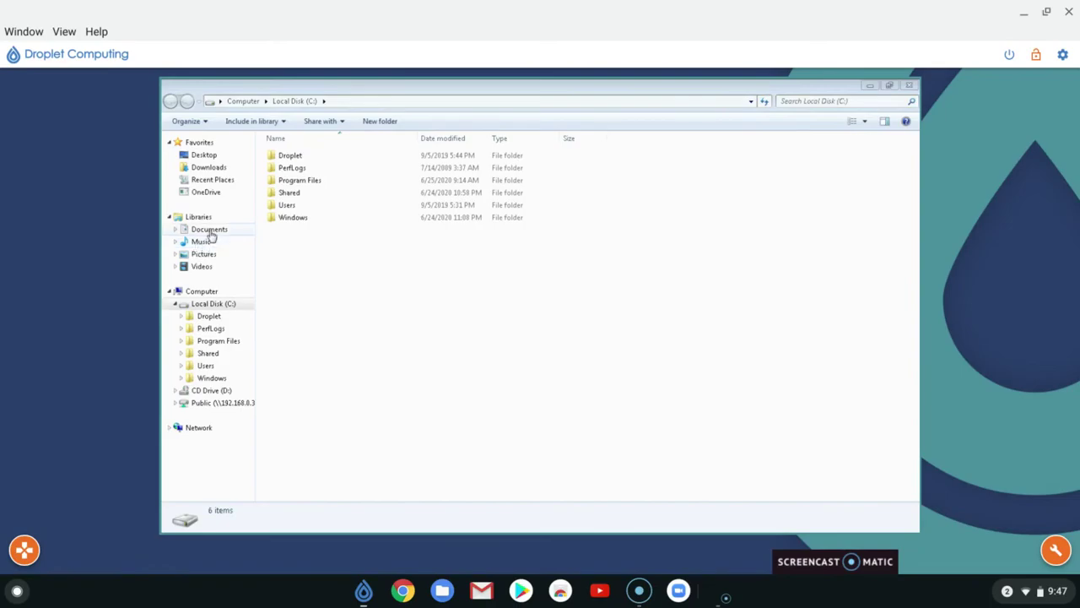
{"action": "left_click", "coordinate": [209, 230]}
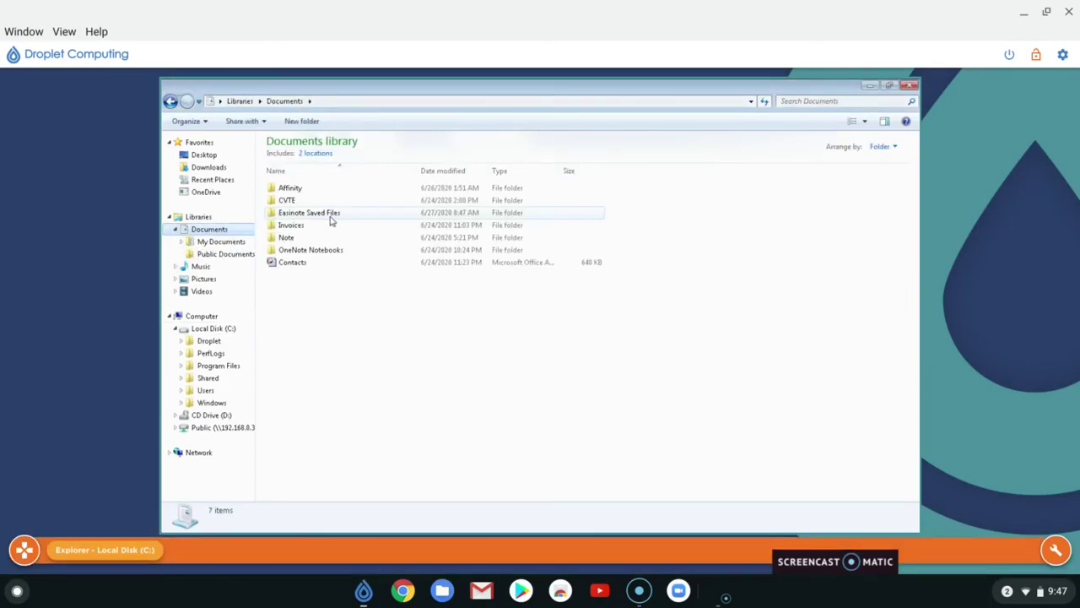
{"action": "mouse_move", "coordinate": [309, 212]}
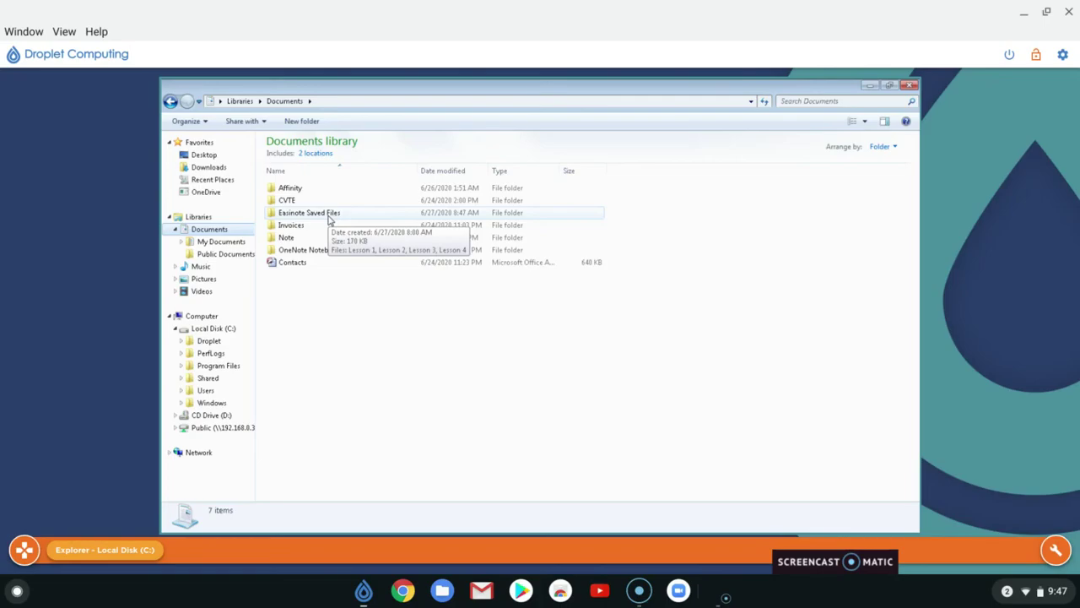
{"action": "double_click", "coordinate": [329, 218]}
{"action": "left_click", "coordinate": [306, 230]}
Step: Double-click Lesson 4 in Explorer to reopen it in EasiNote
{"action": "double_click", "coordinate": [306, 230]}
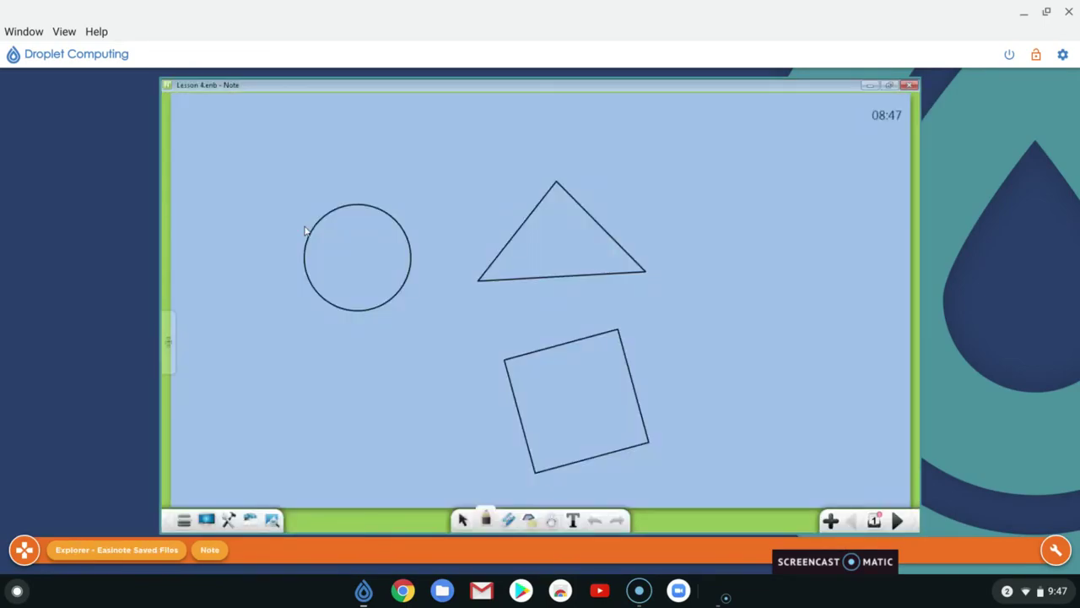